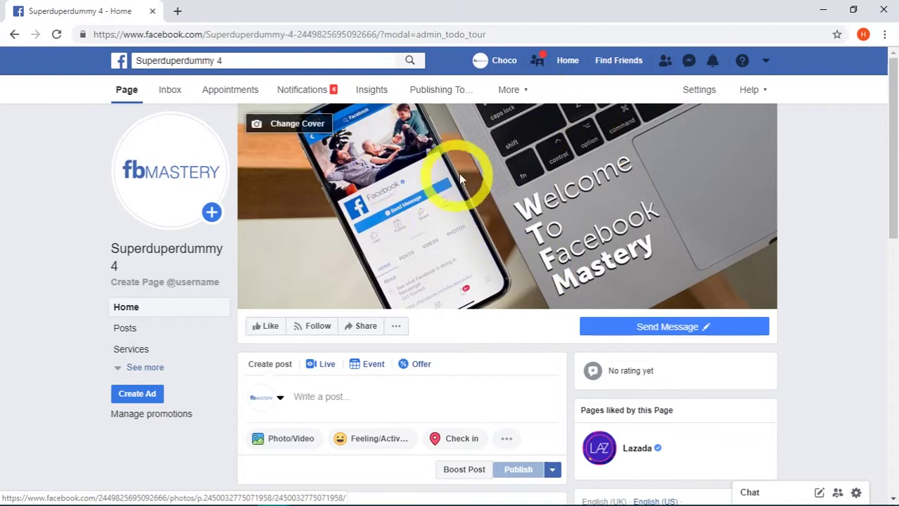
Start a new event for the page, set its photo to 92923-640x360-alexandra-palace-gig-640 from the Desktop, and reposition the image
scroll(475, 156, "down", 1)
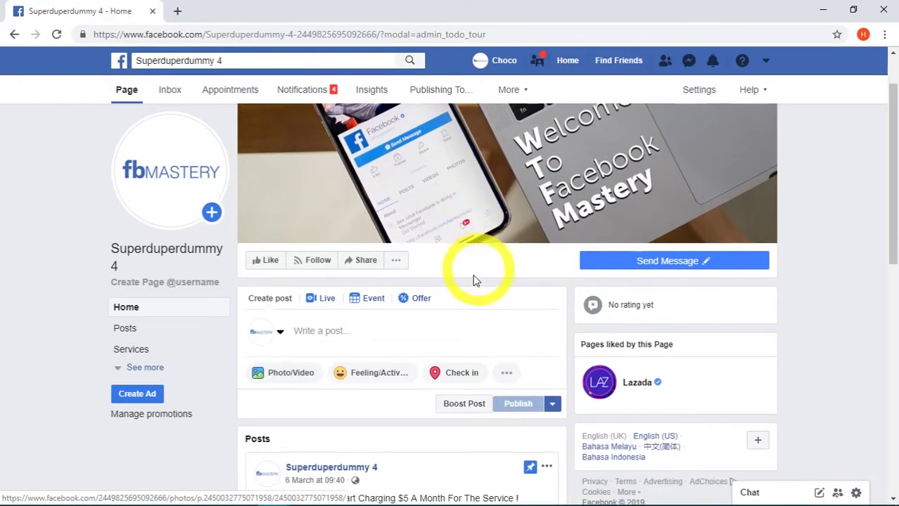
left_click(371, 303)
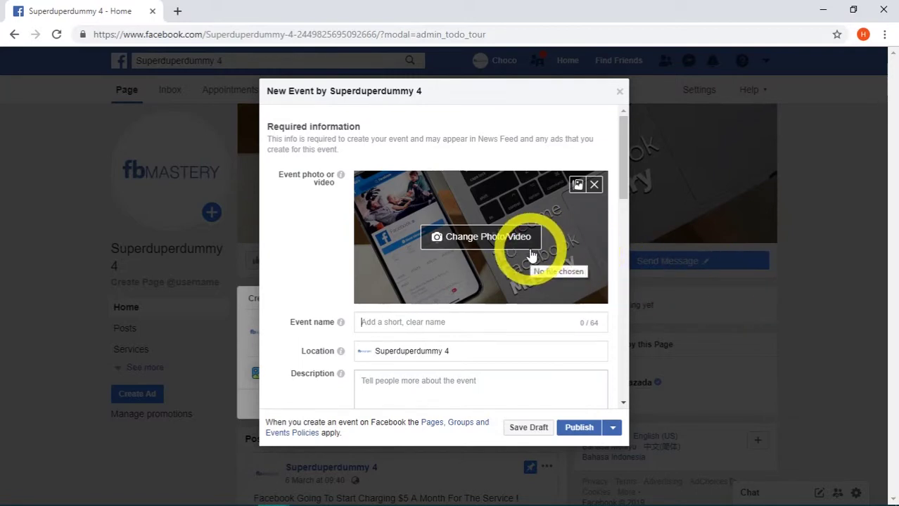
left_click(486, 237)
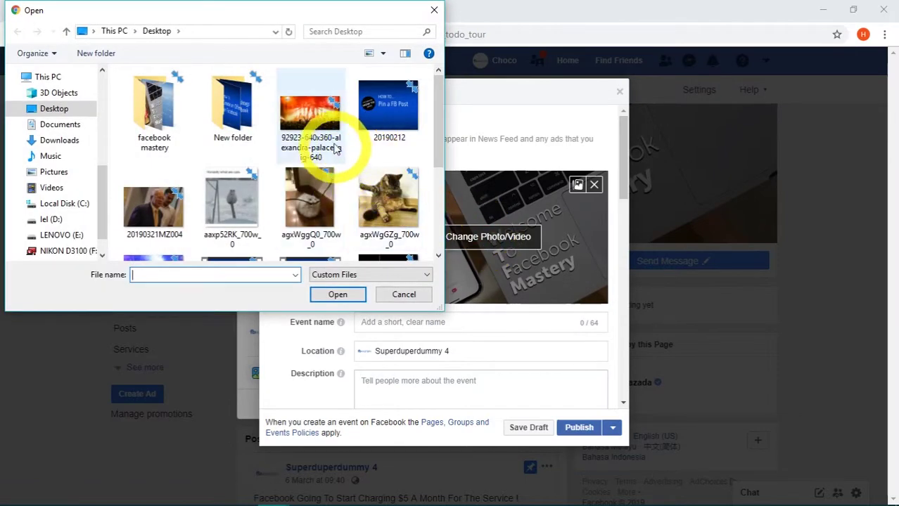
left_click(314, 126)
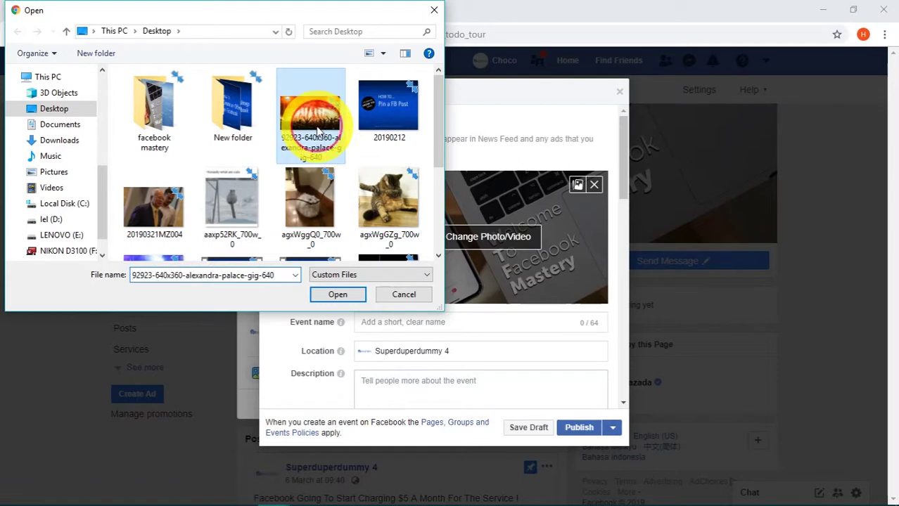
left_click(337, 294)
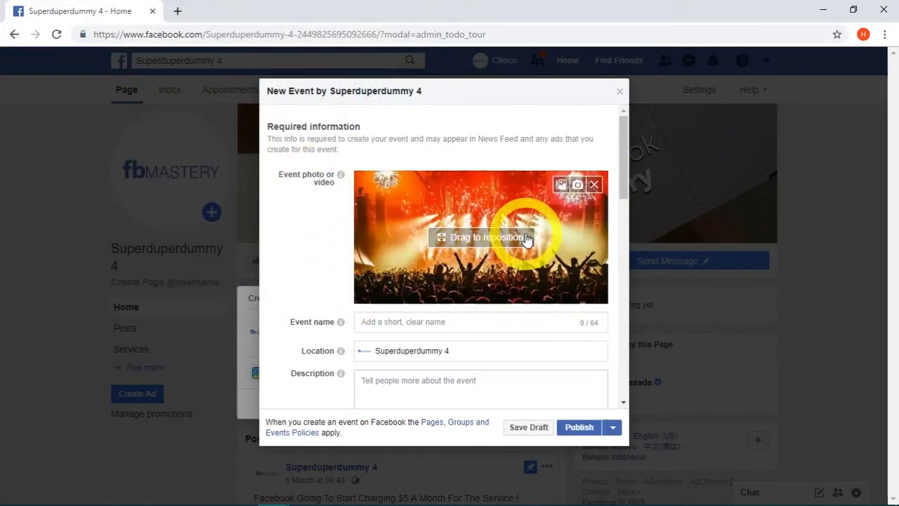
left_click_drag(487, 237, 478, 220)
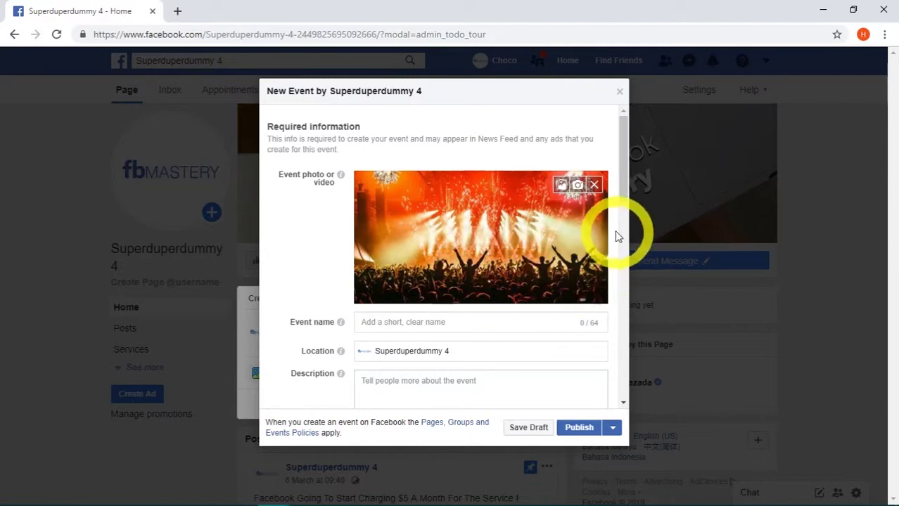
Name the event "Ed sheeran Concert" and enter the description "a performance by none other than ed sheeran himself"
scroll(618, 204, "down", 1)
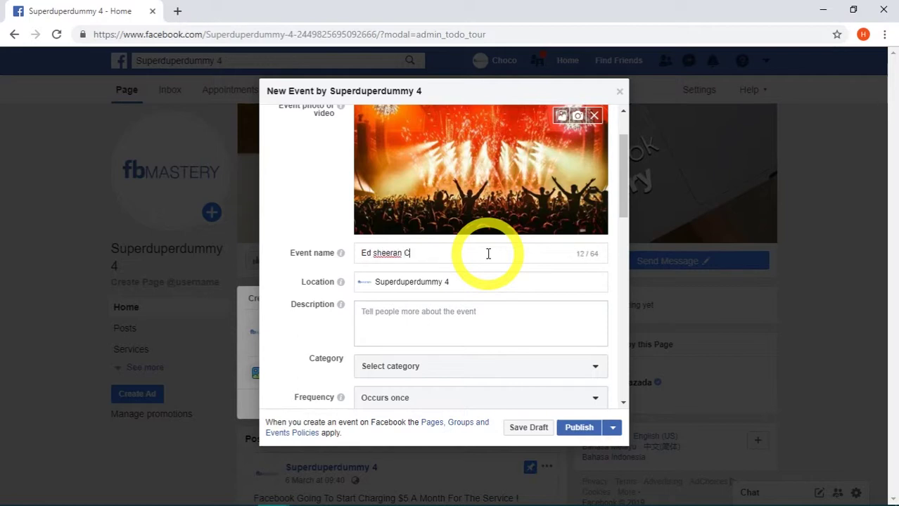
type("t")
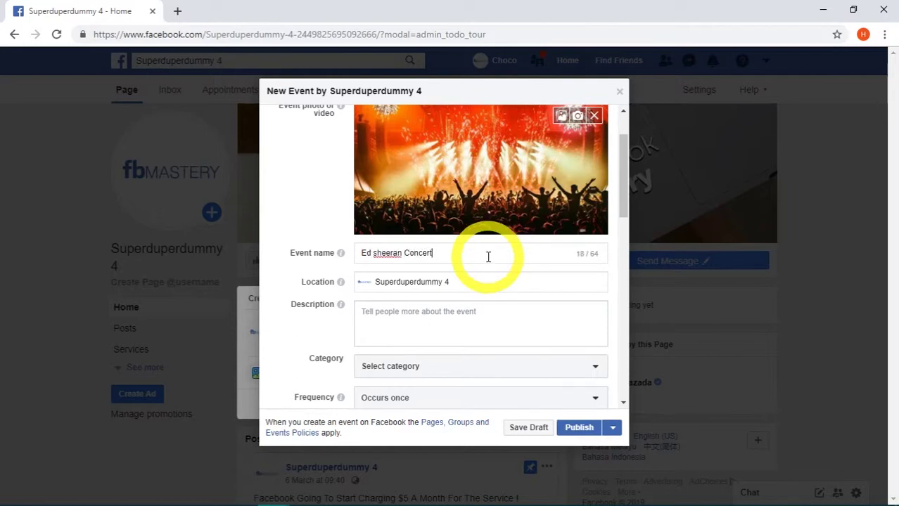
scroll(491, 256, "down", 1)
left_click(483, 258)
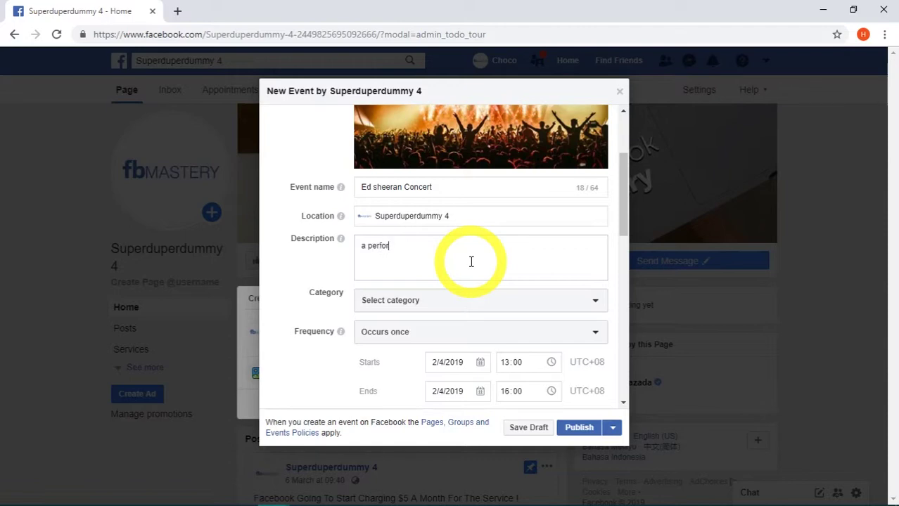
type("a performance by none")
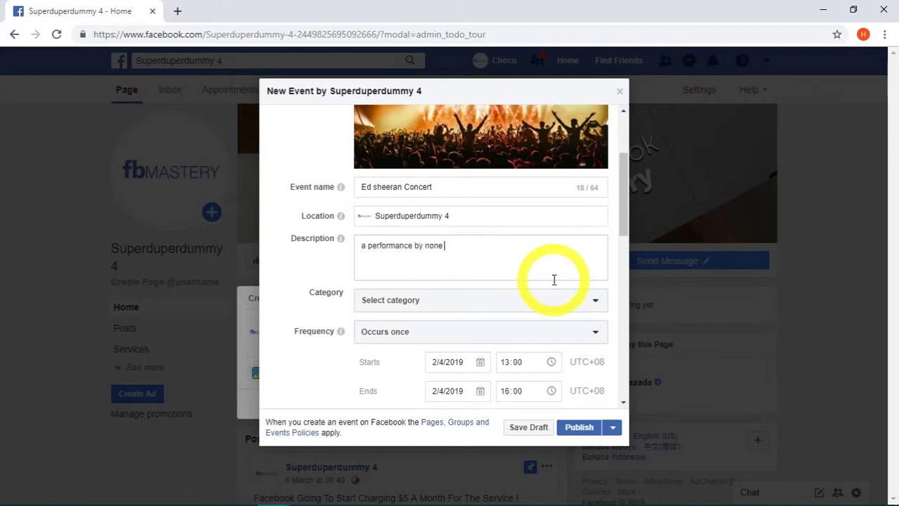
type(" other than ed sheeran")
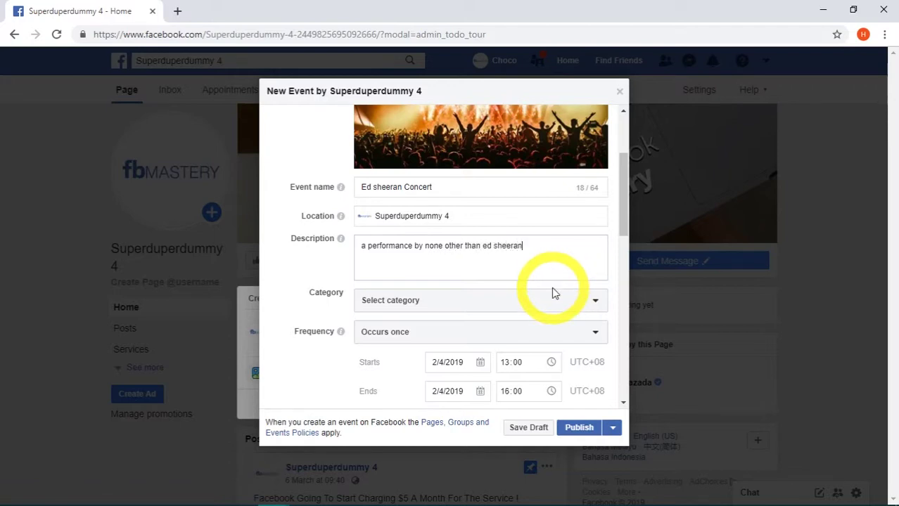
type(" himself")
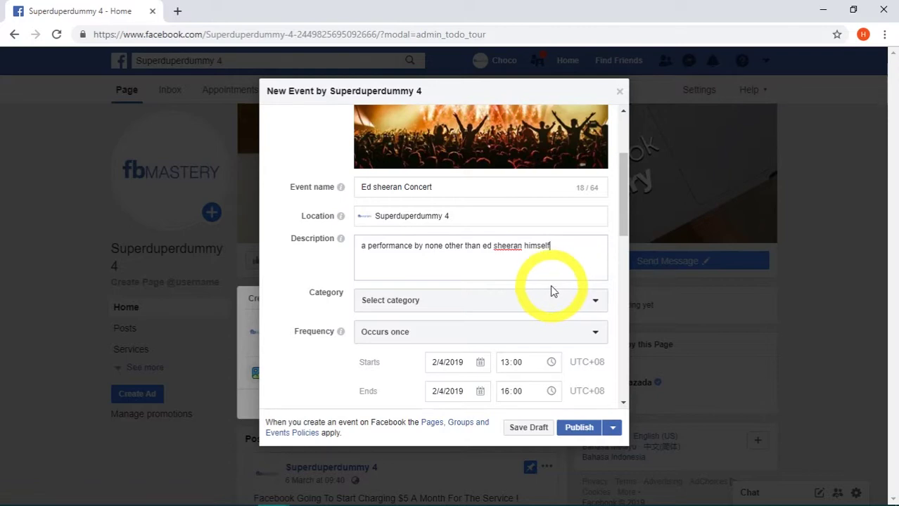
Set the event's category to Music and its end time to 17:00
scroll(527, 251, "down", 2)
left_click(472, 169)
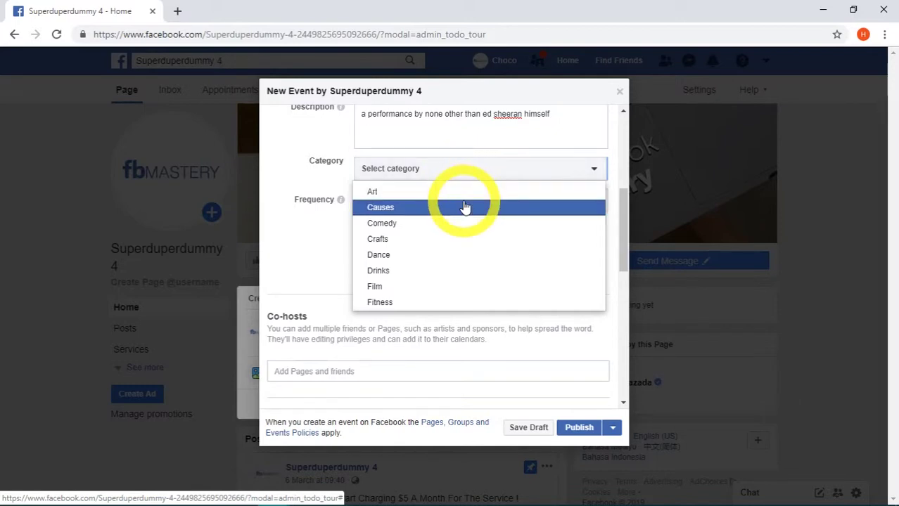
scroll(463, 211, "down", 4)
scroll(450, 233, "down", 2)
left_click(429, 212)
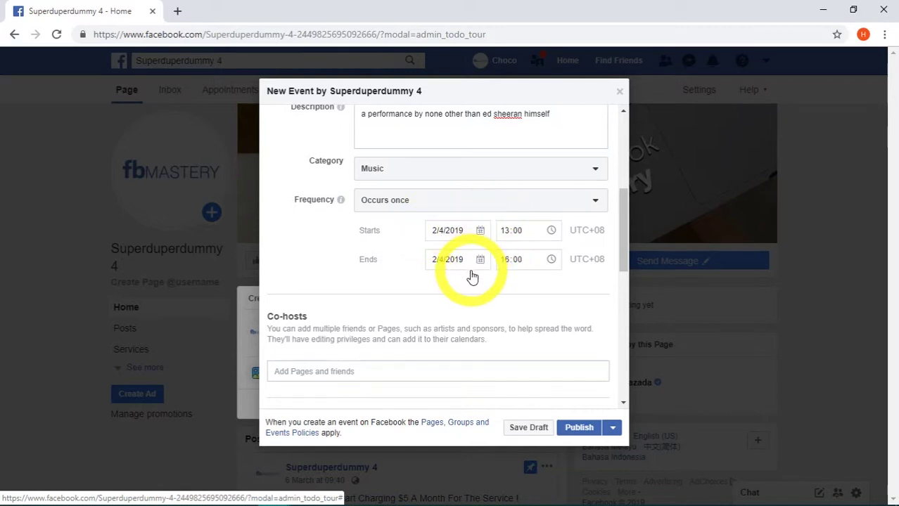
left_click(506, 262)
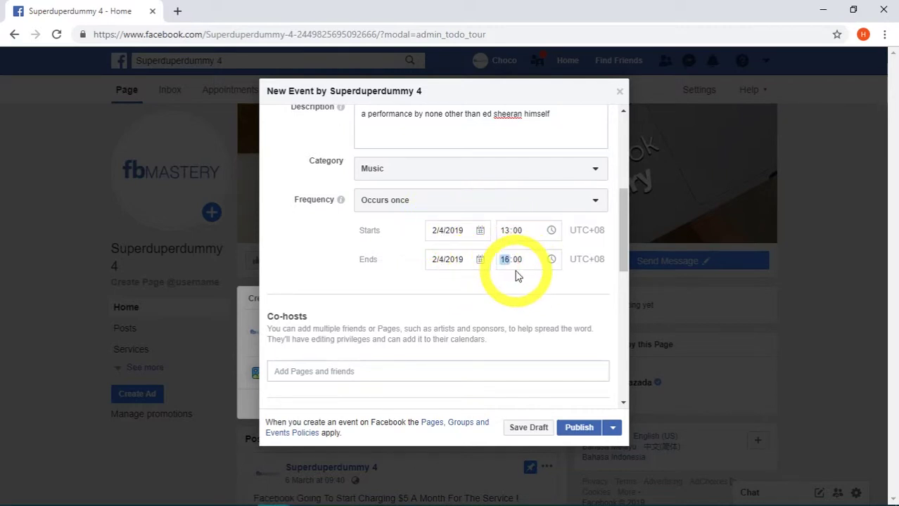
left_click(515, 282)
Enter "Ed sheeran" as the event's co-host text without choosing any of the suggested Pages
scroll(485, 220, "down", 1)
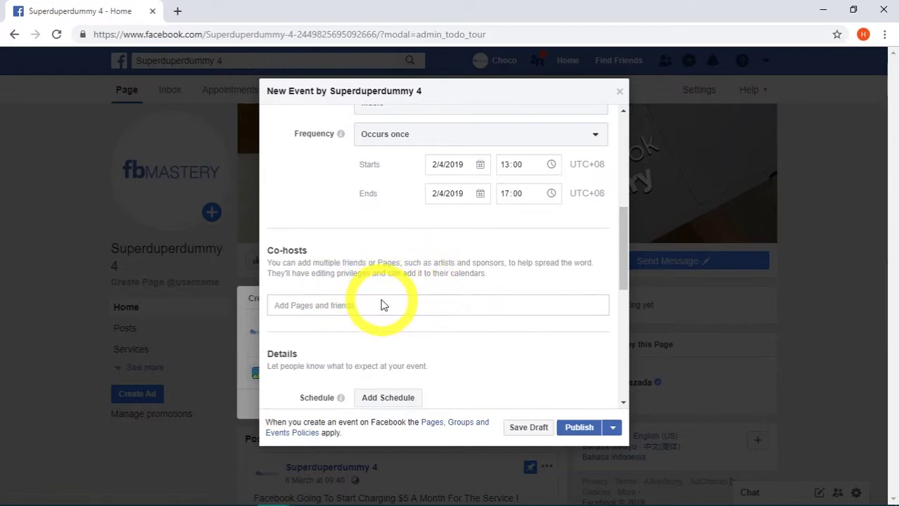
left_click(386, 305)
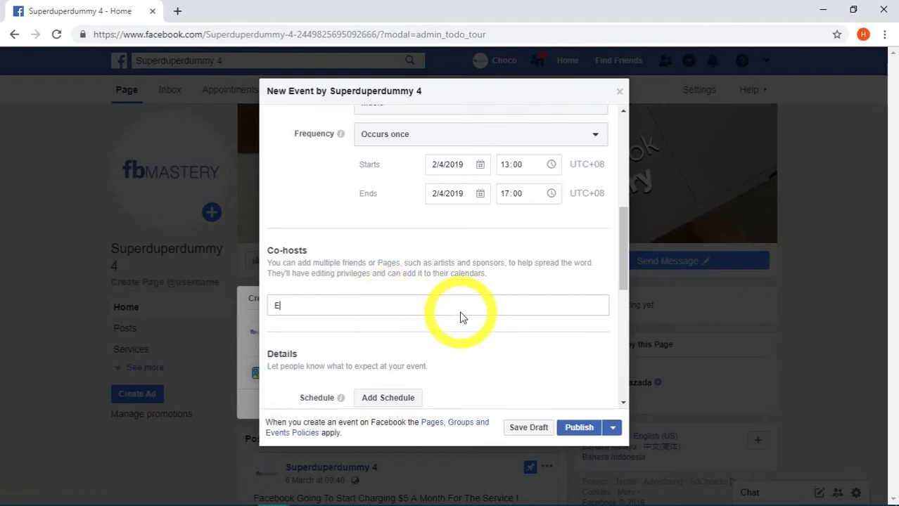
type("Ed shhe")
key("BackSpace")
key("BackSpace")
type("ee")
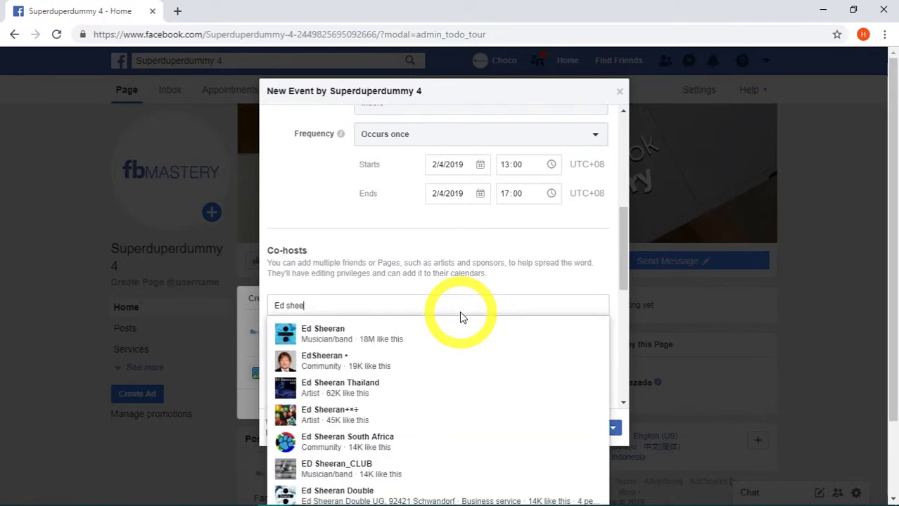
type("ran")
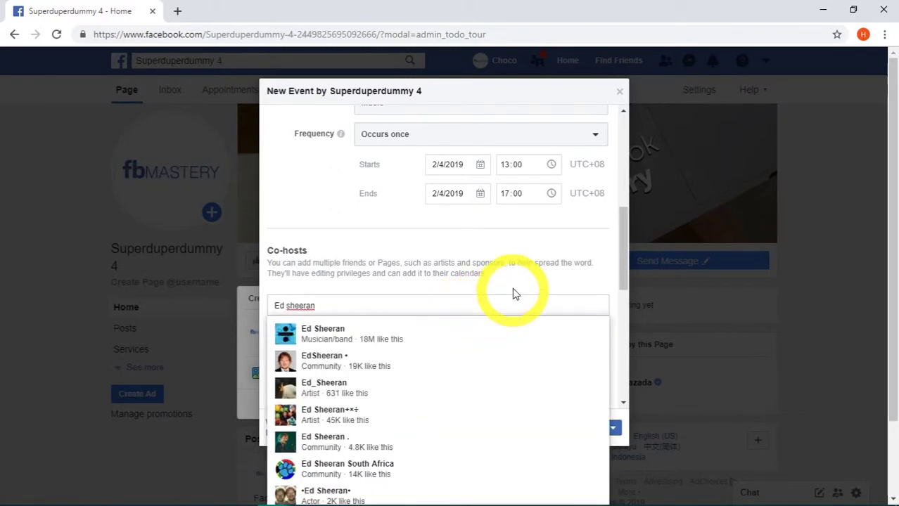
left_click(511, 277)
Add a schedule item named "perfect" to the event, ending on 2/4/2019 at 14:00
scroll(517, 278, "down", 2)
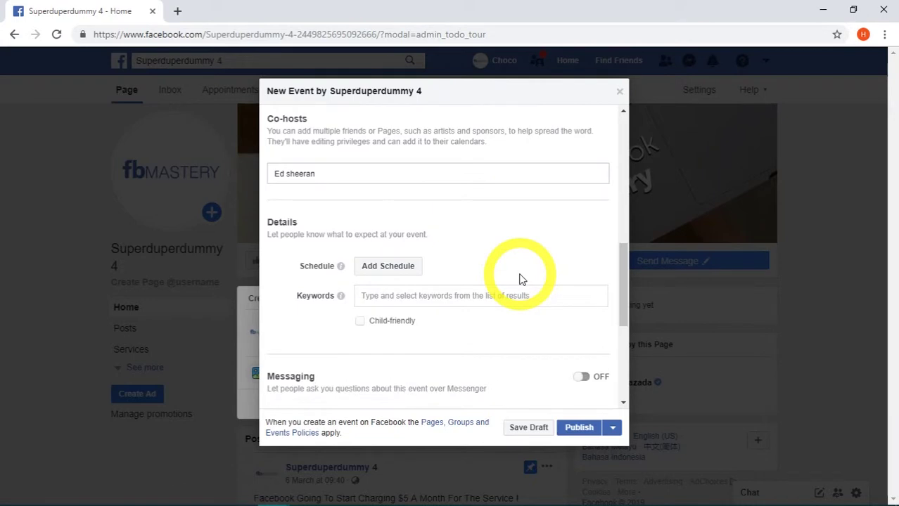
scroll(520, 279, "down", 1)
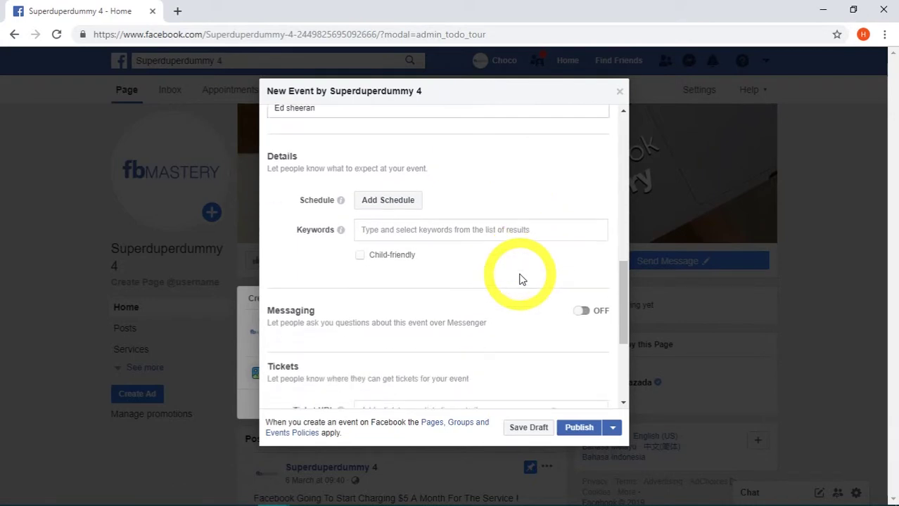
left_click(398, 202)
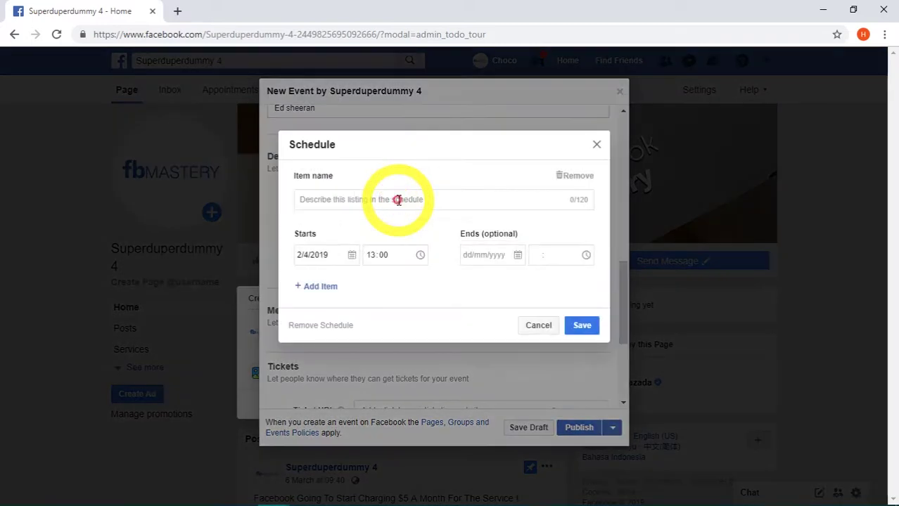
left_click(398, 199)
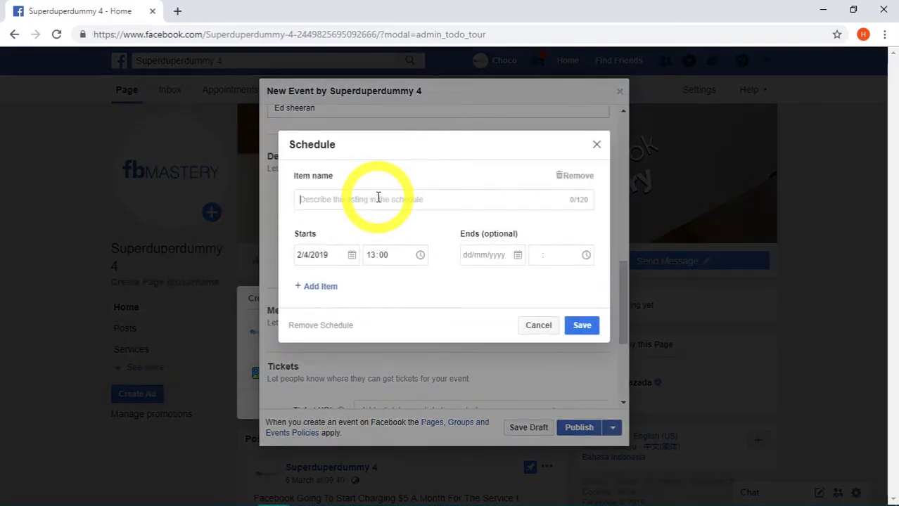
type("perfect")
left_click(495, 256)
left_click(513, 312)
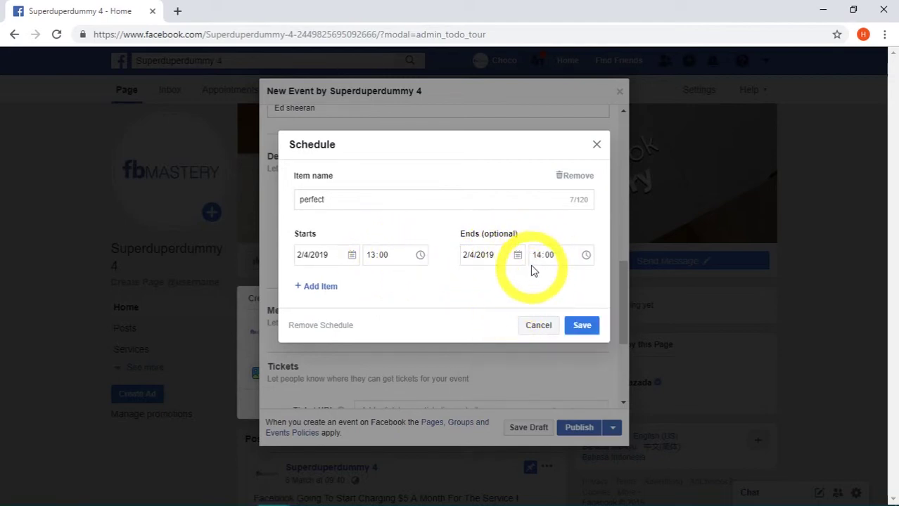
Add a second schedule item named "dive" ending on 2/4/2019 at 15:00, and save the schedule
left_click(329, 288)
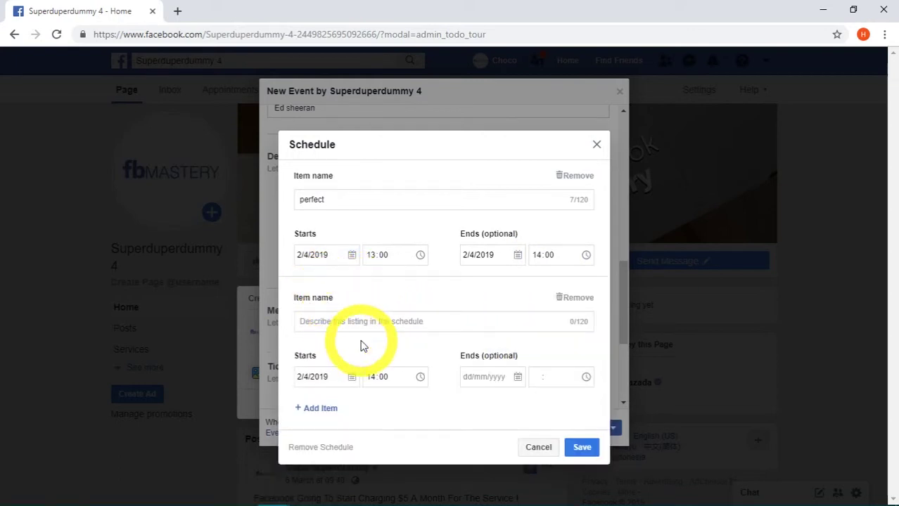
left_click(344, 329)
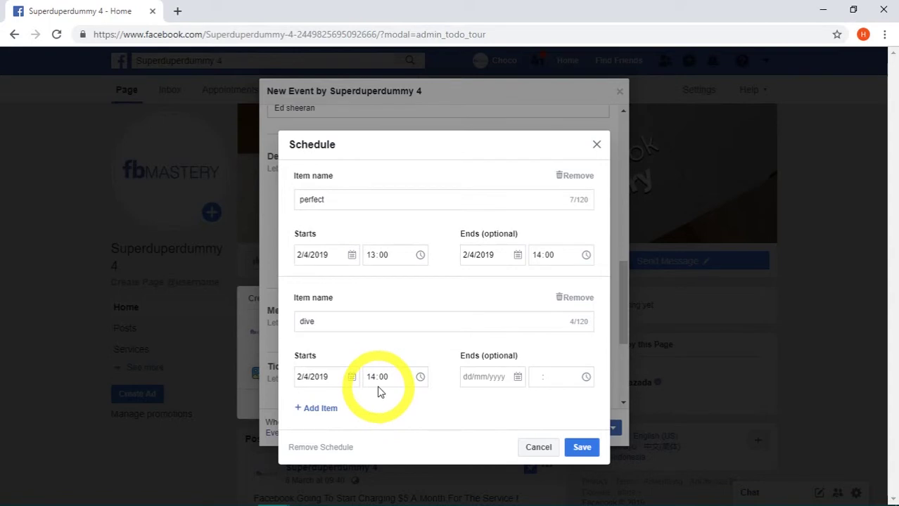
left_click(492, 377)
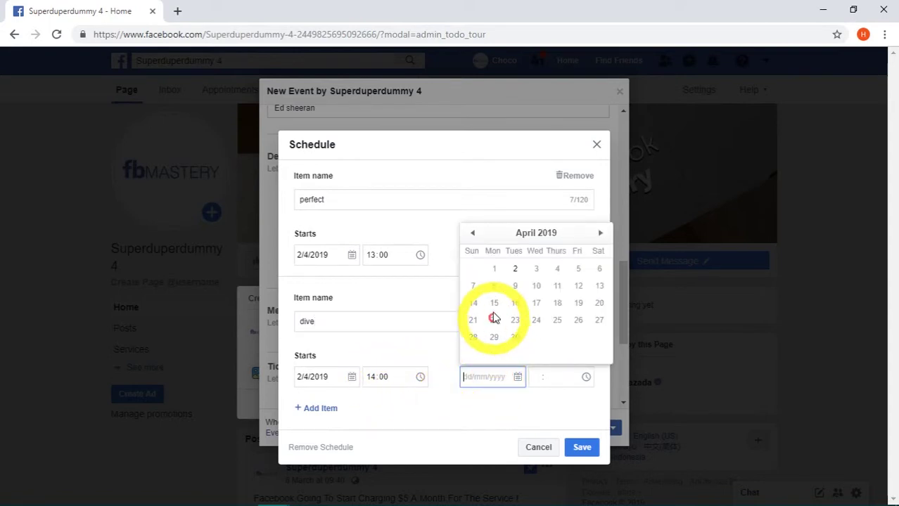
left_click(515, 272)
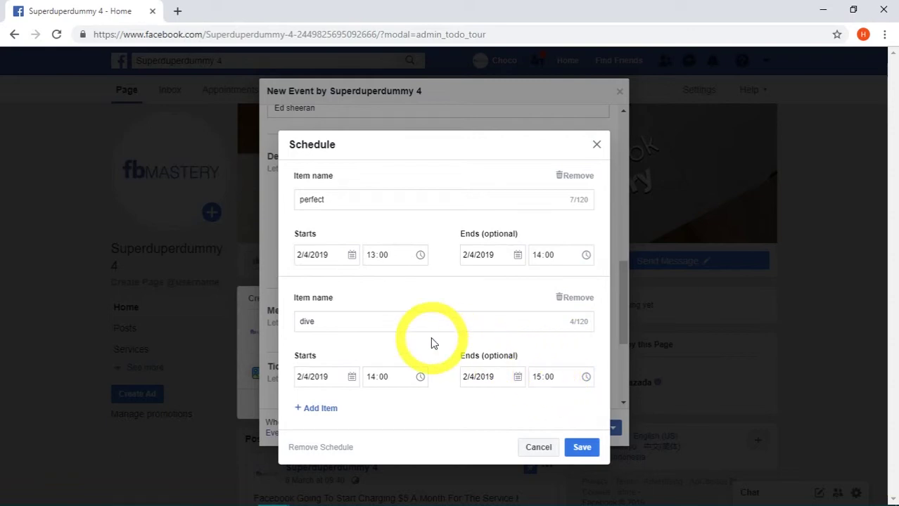
left_click(582, 448)
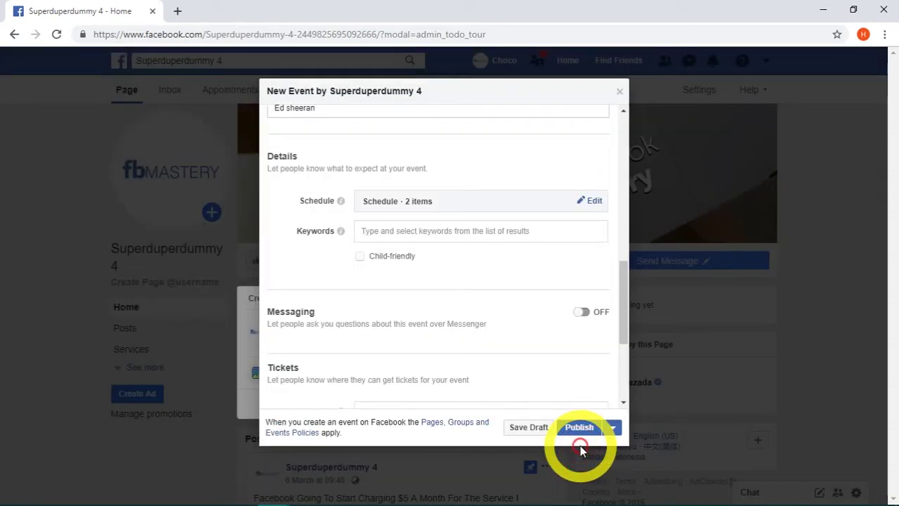
Turn on Messenger questions for the event and publish it, leaving the ticket URL empty
scroll(488, 246, "down", 1)
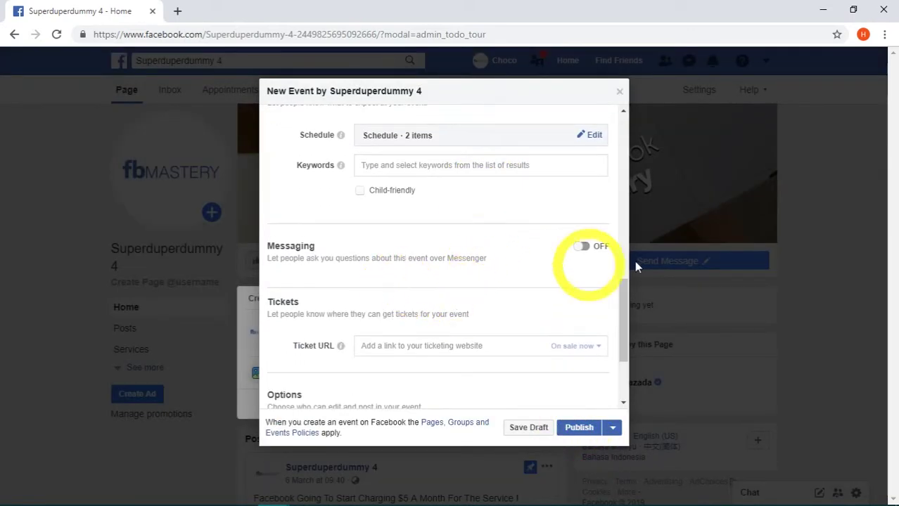
left_click(582, 249)
scroll(490, 222, "down", 1)
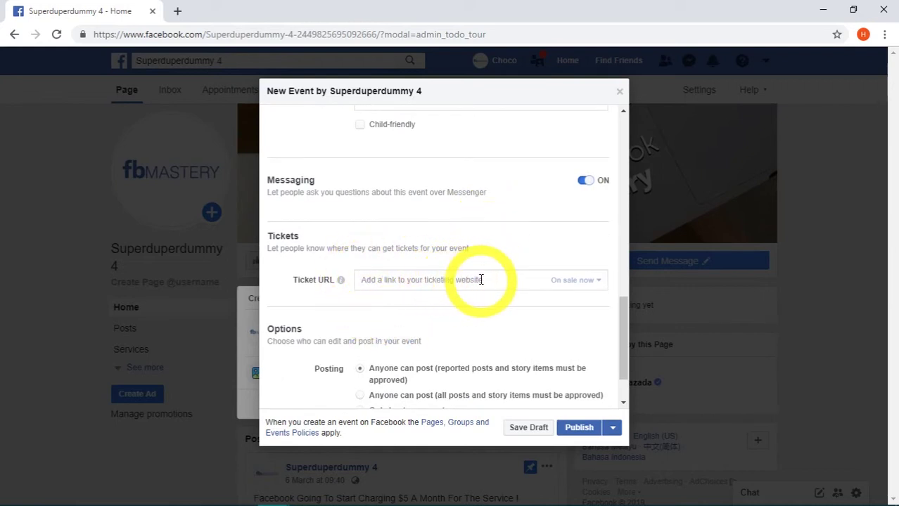
left_click(465, 278)
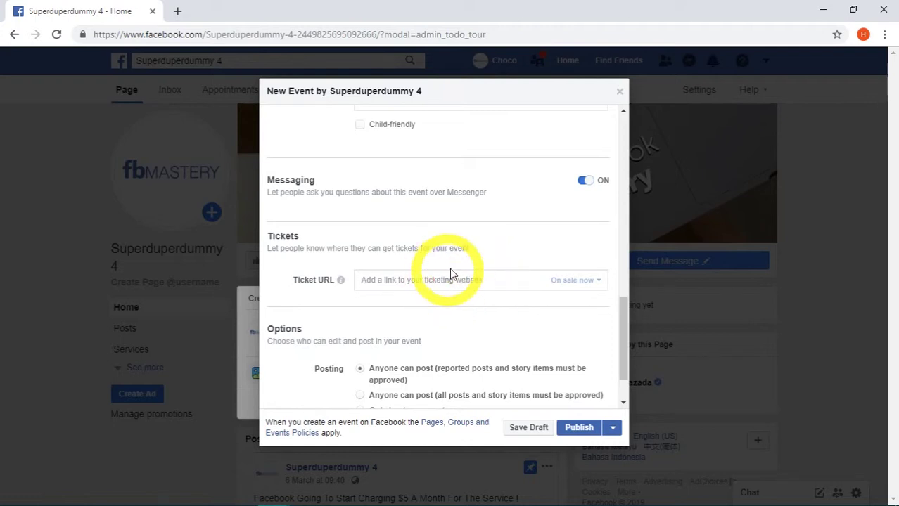
scroll(472, 231, "down", 2)
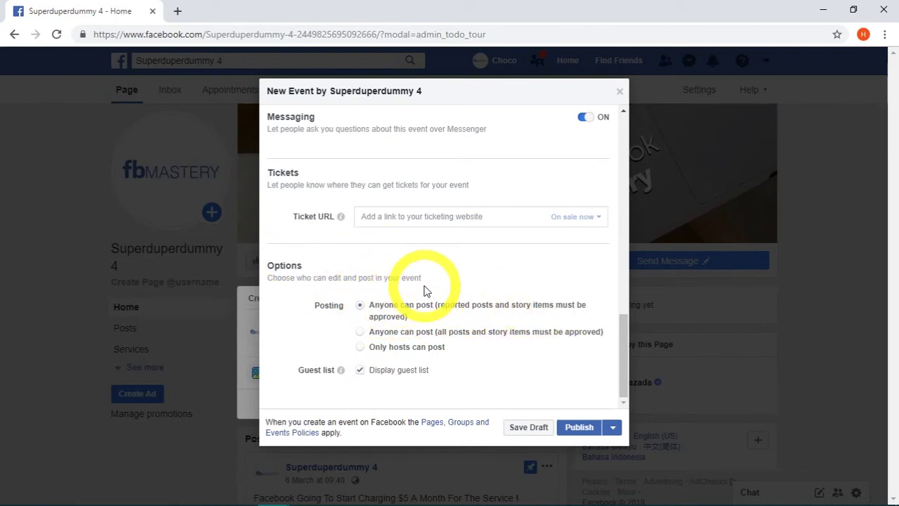
left_click(578, 429)
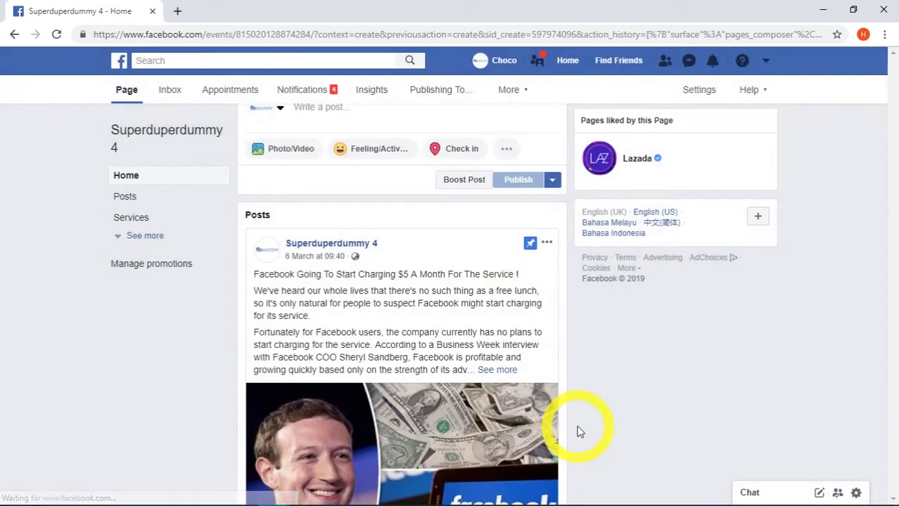
scroll(422, 225, "down", 10)
scroll(485, 281, "up", 10)
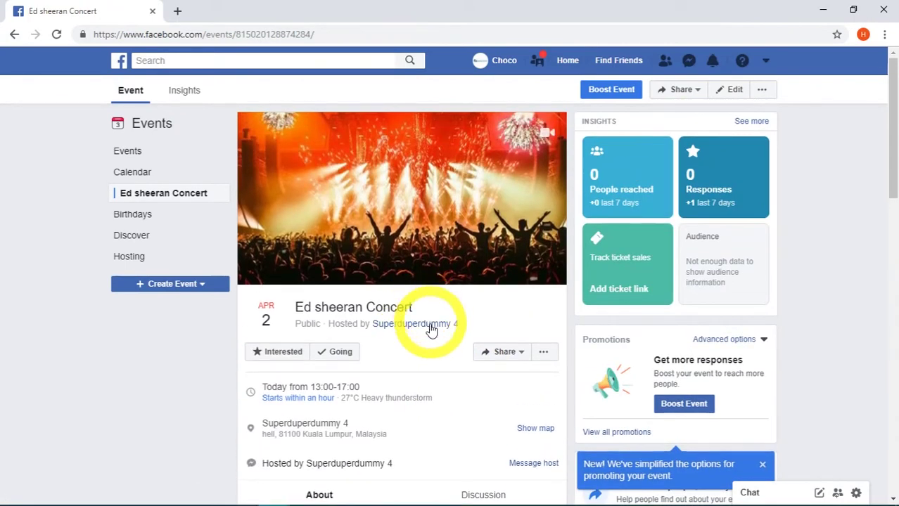